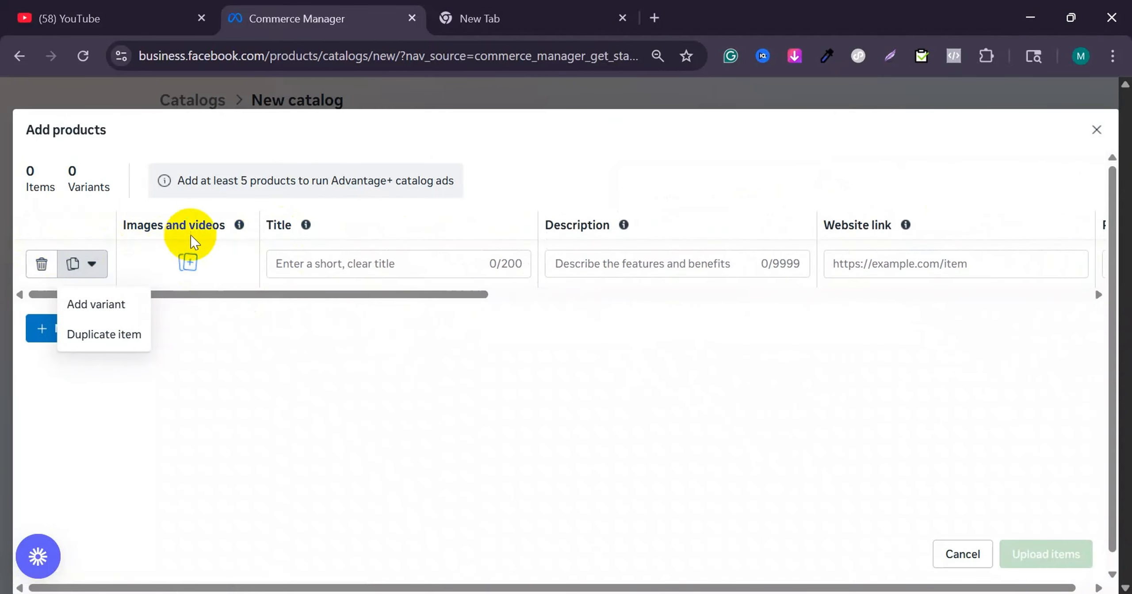
Step: Add the image file Untitled design from Downloads as the new product's main image and save it
left_click_drag(301, 295, 1043, 270)
left_click_drag(838, 299, 275, 313)
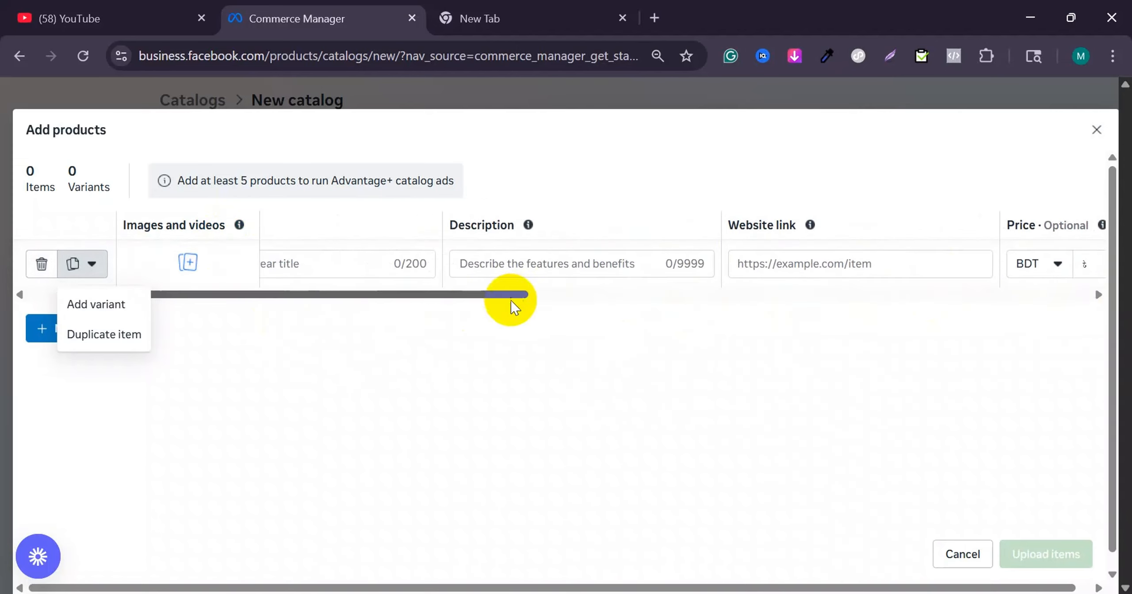
left_click_drag(460, 296, 175, 260)
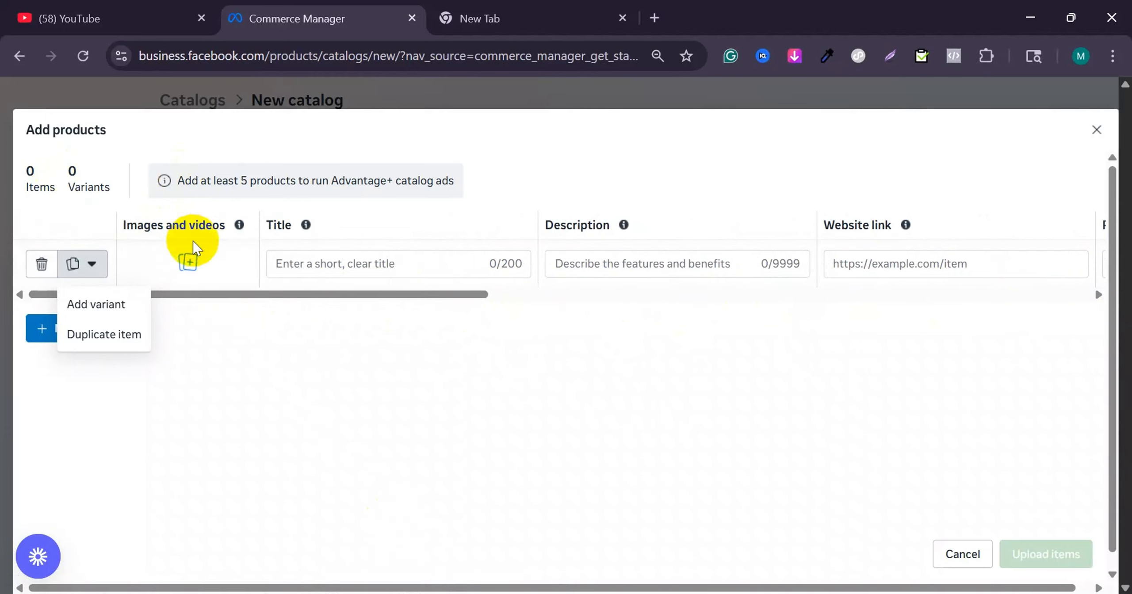
left_click(191, 261)
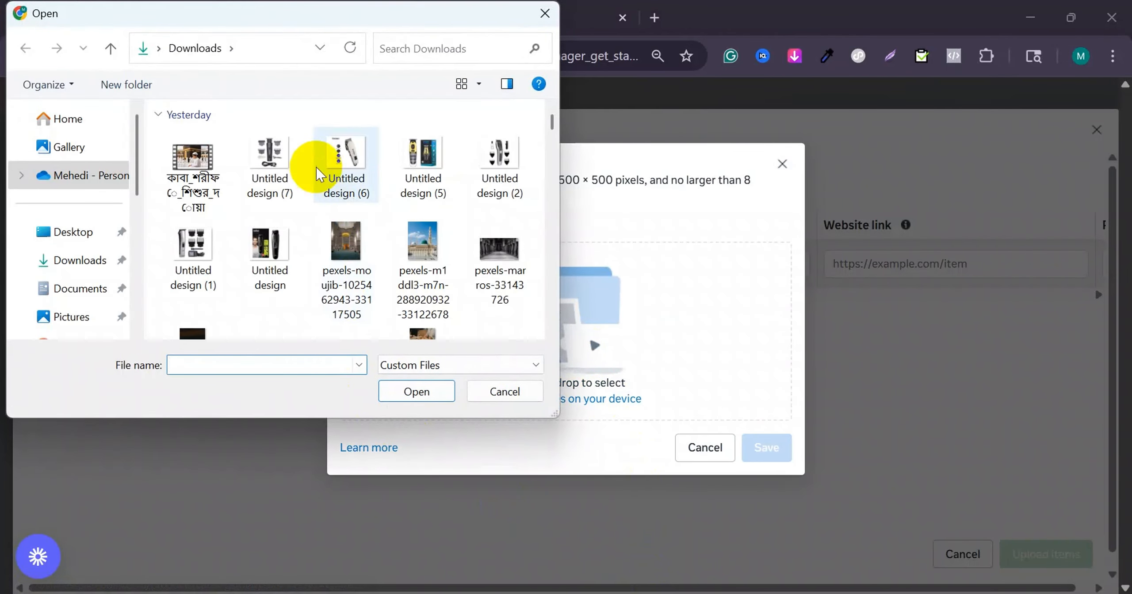
left_click(265, 248)
left_click(409, 392)
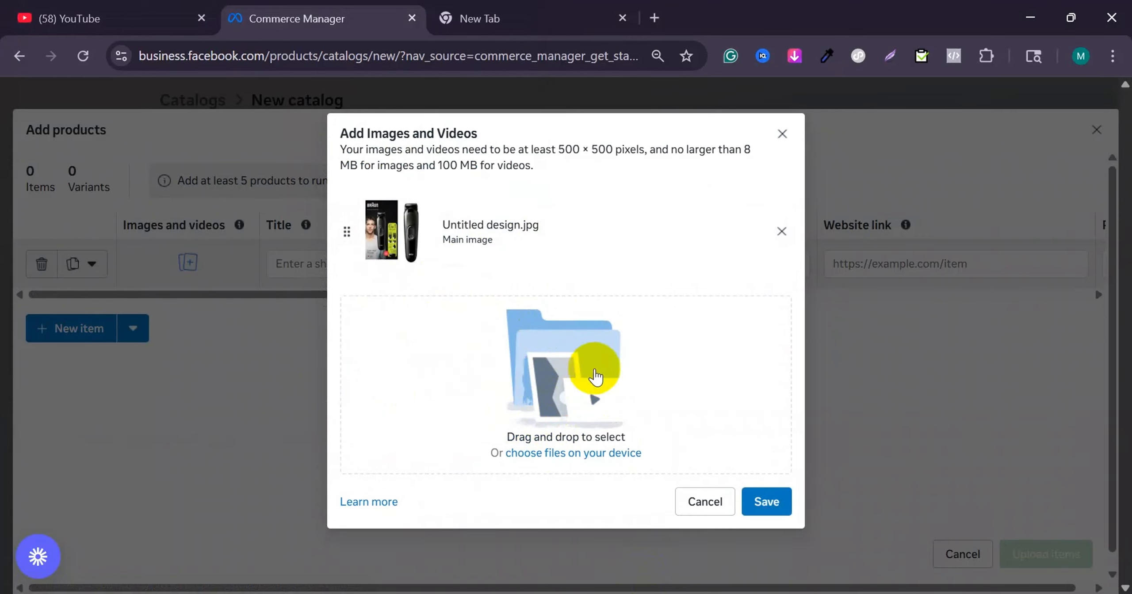
left_click(760, 509)
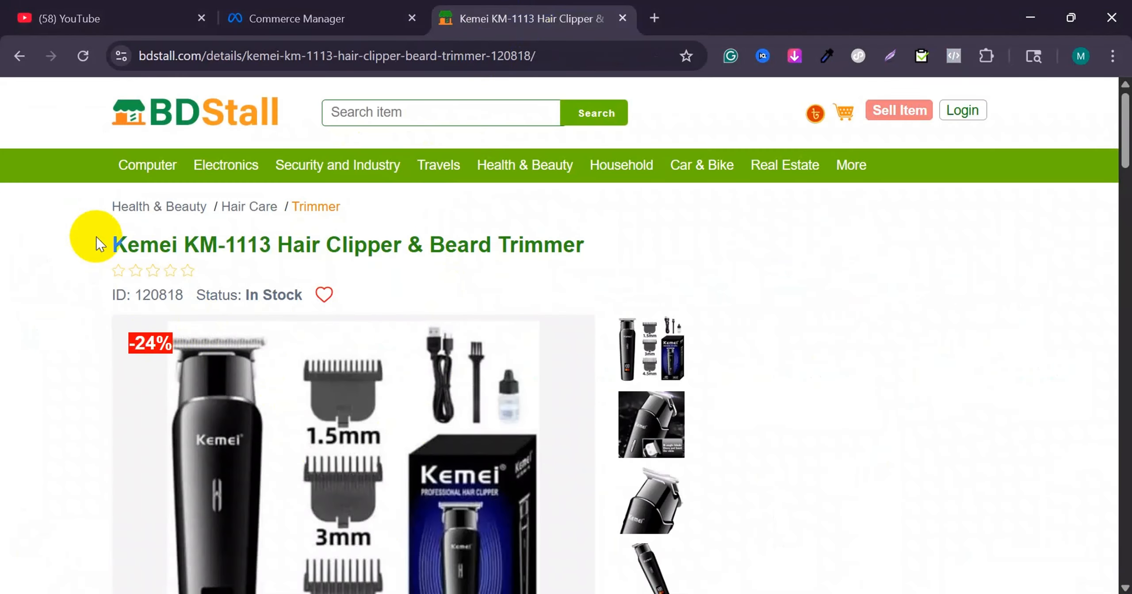
Step: Copy the product name Kemei KM-1113 Hair Clipper & Beard Trimmer from the BDStall page into the item's title
left_click_drag(96, 237, 551, 246)
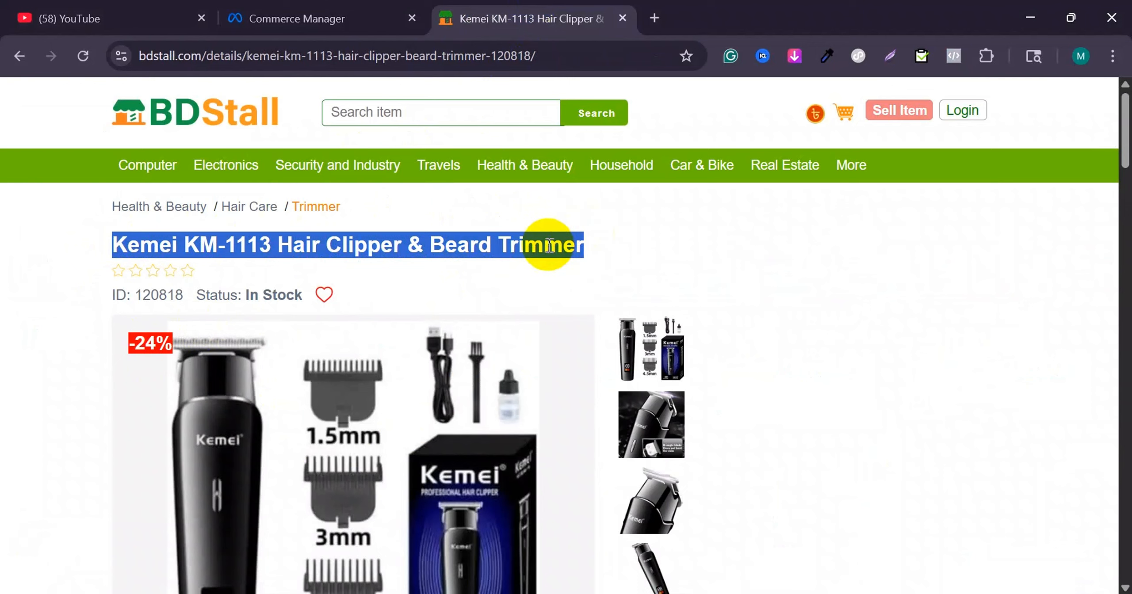
right_click(549, 245)
left_click(571, 275)
left_click(269, 15)
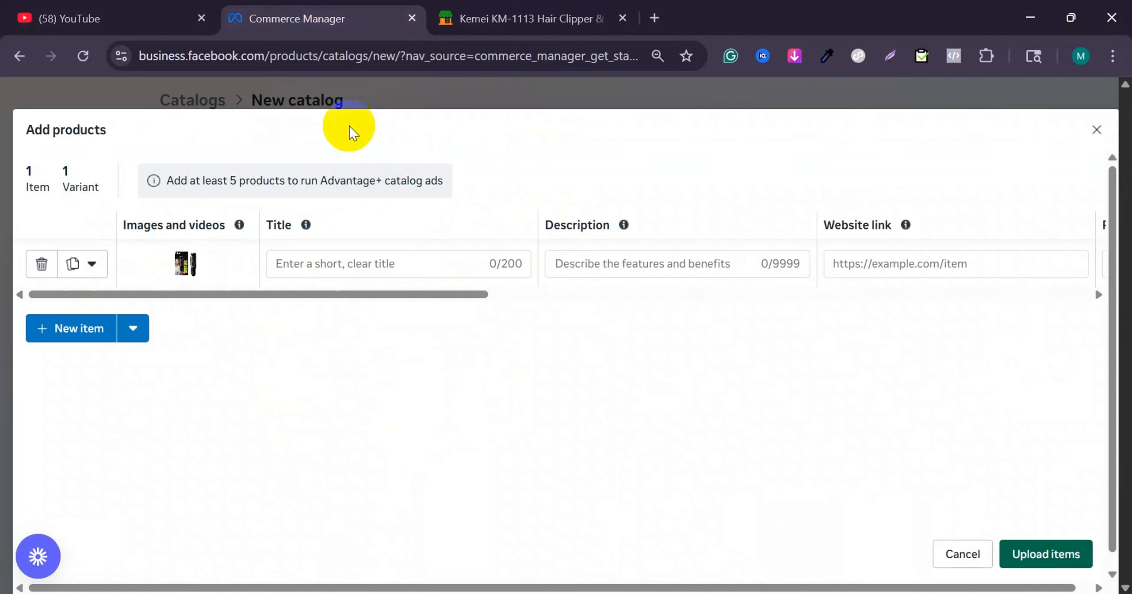
right_click(334, 258)
left_click(398, 389)
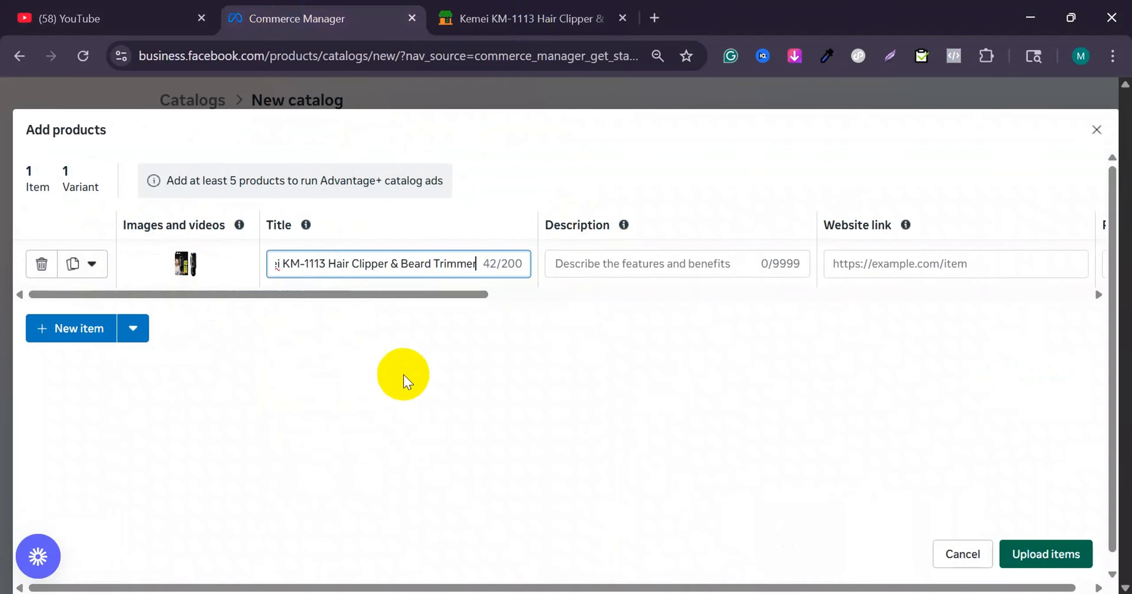
Step: Copy the paragraph under Price in Bangladesh from the BDStall page into the item's description
left_click(533, 20)
scroll(404, 425, "down", 8)
scroll(406, 415, "down", 4)
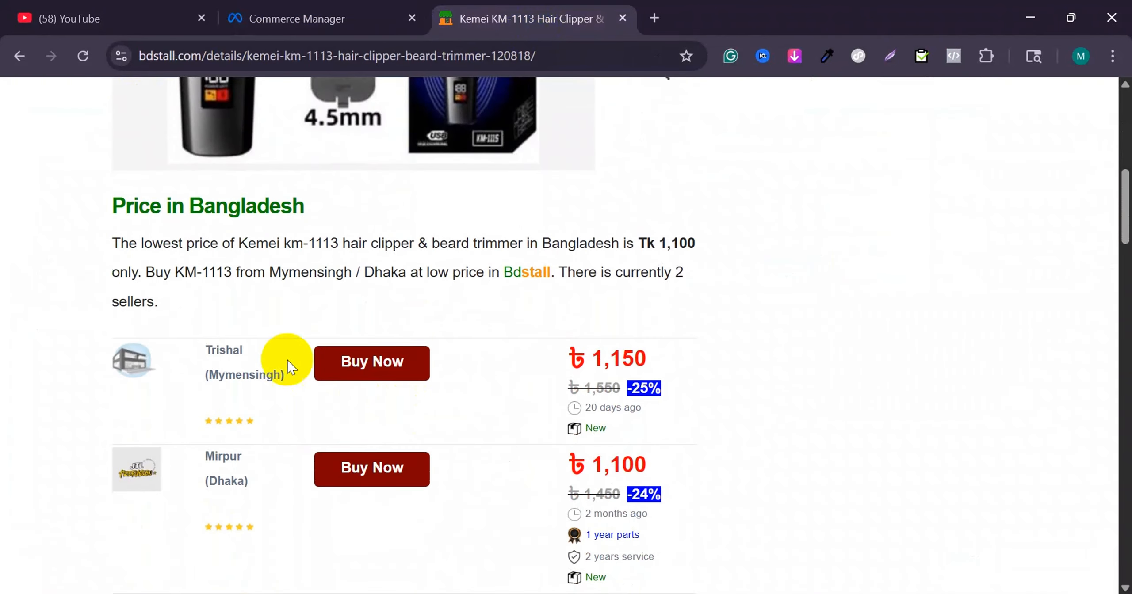
left_click_drag(112, 243, 720, 303)
right_click(623, 265)
left_click(645, 292)
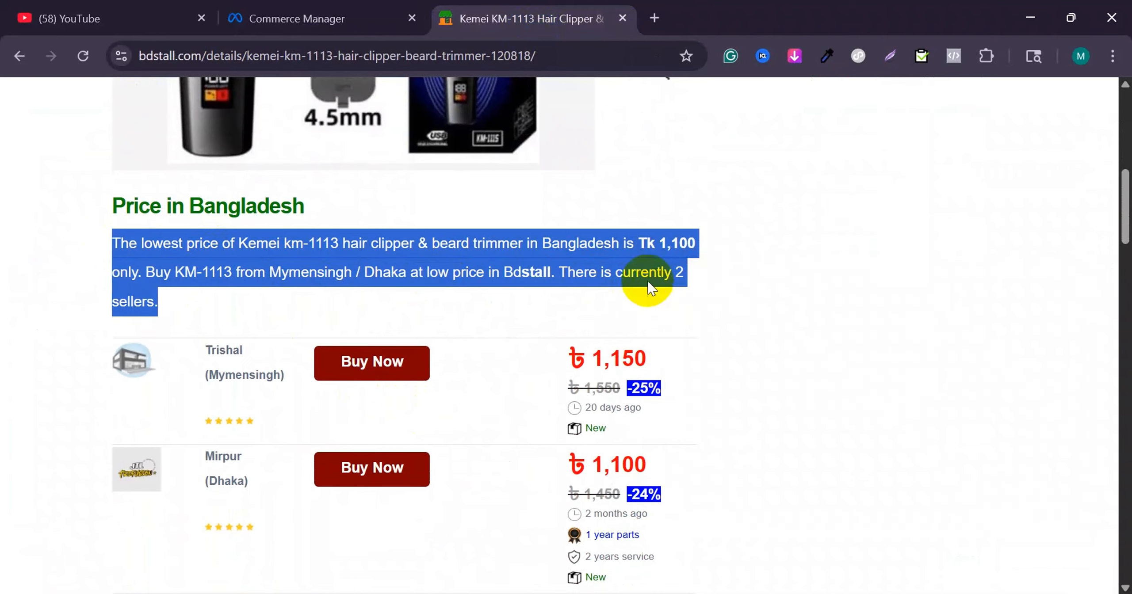
left_click(312, 8)
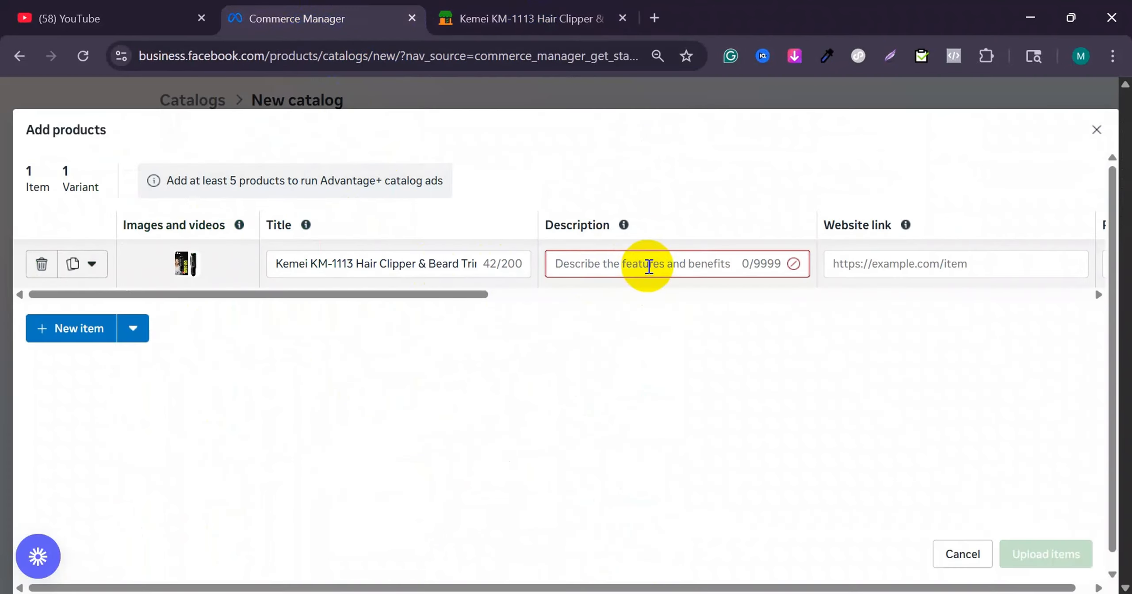
left_click(629, 315)
right_click(576, 282)
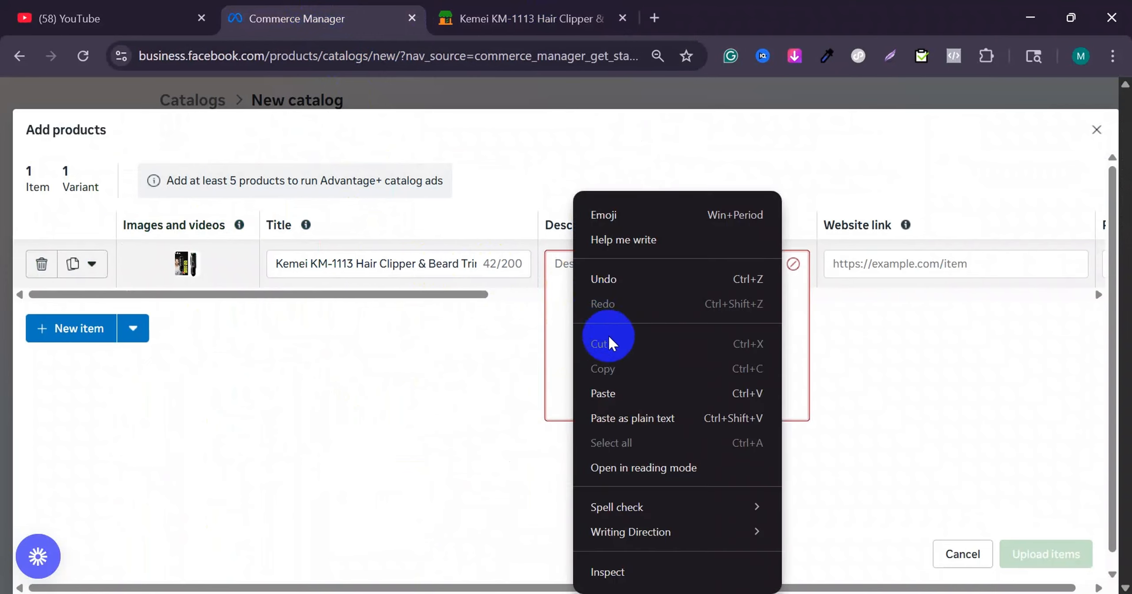
left_click(618, 386)
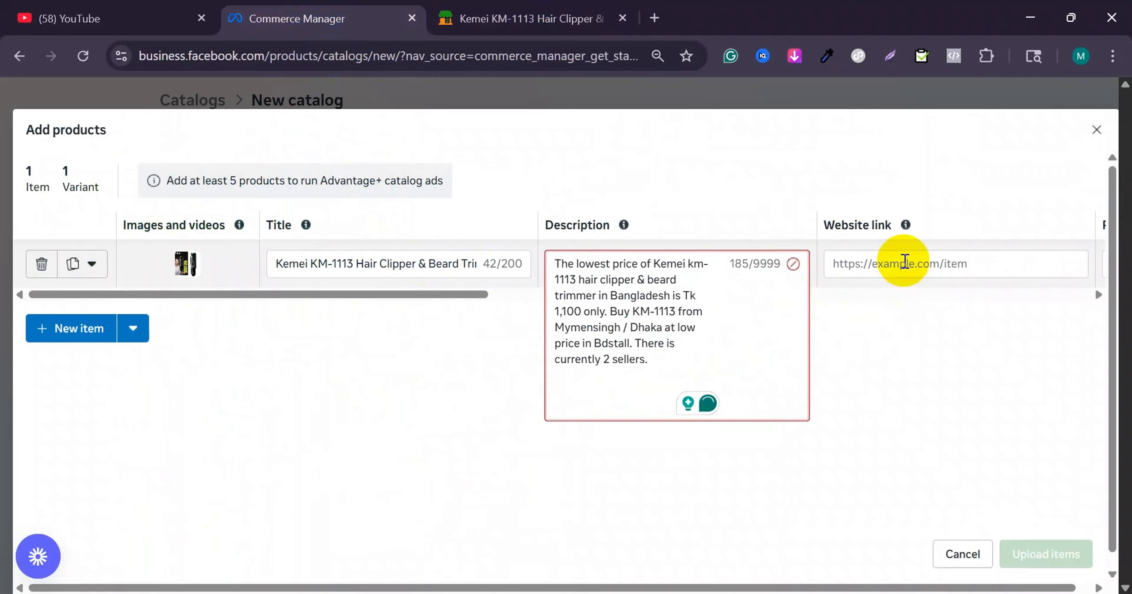
left_click(904, 265)
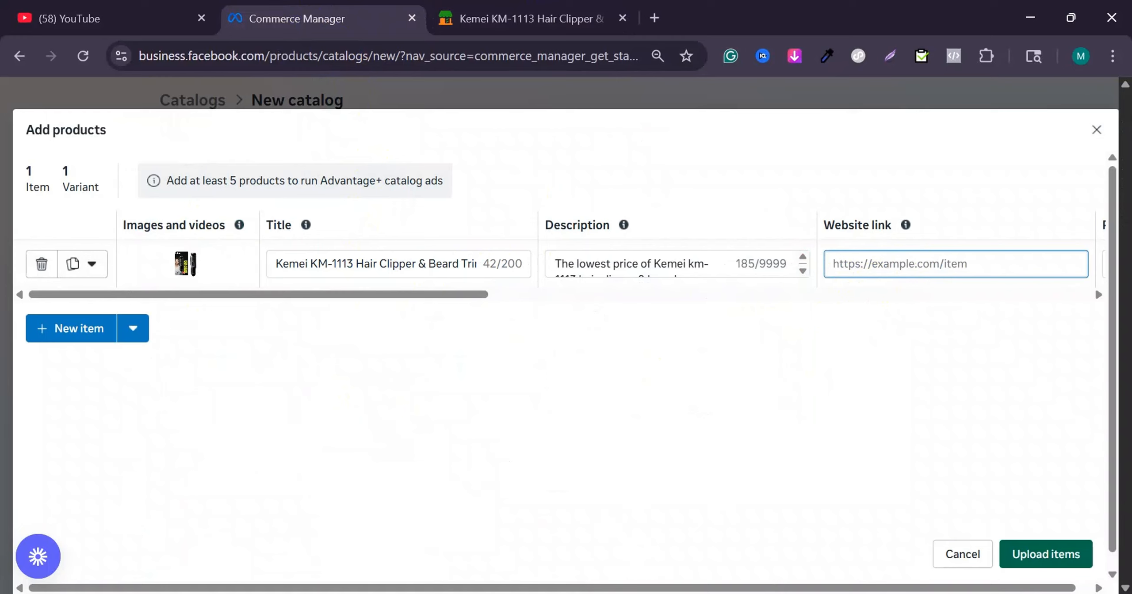
left_click_drag(658, 588, 717, 579)
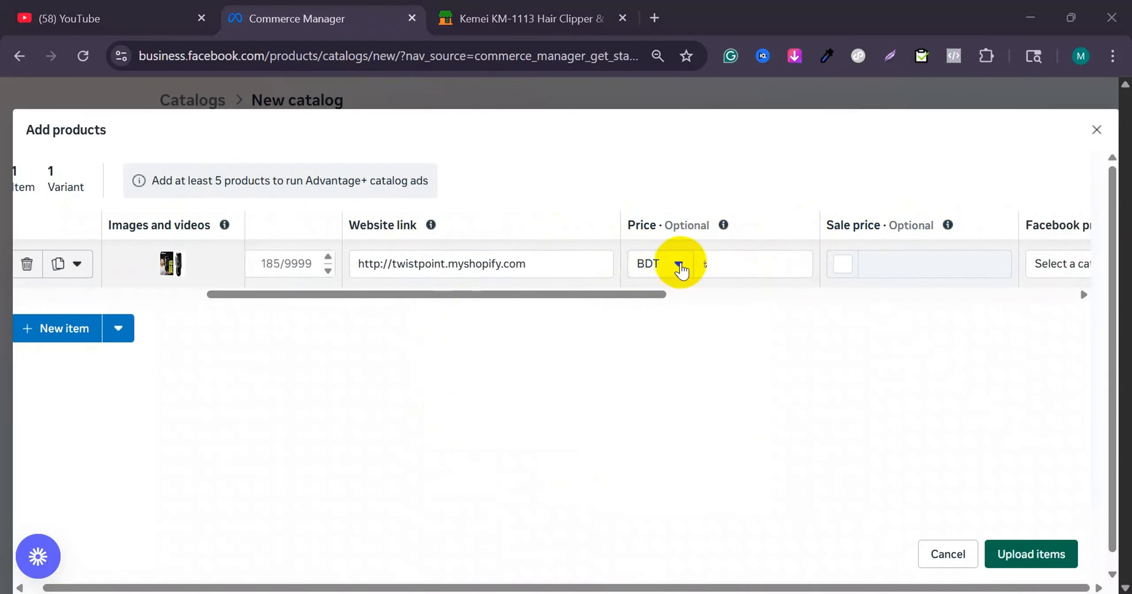
left_click(731, 265)
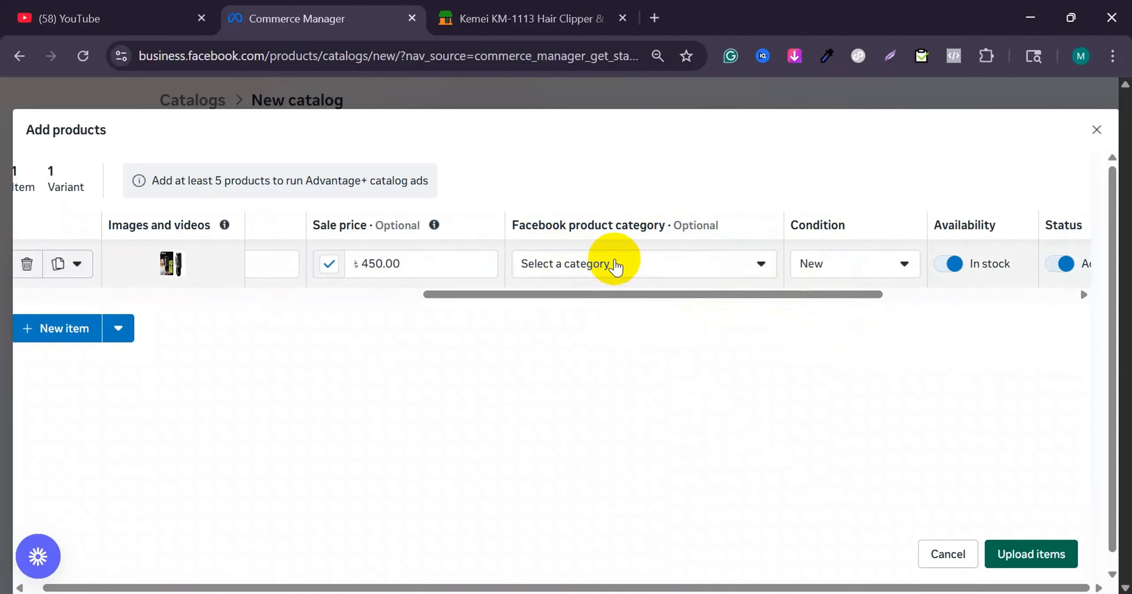
Step: Examine the item's product category and condition options and its availability, status, brand and content ID columns
left_click(628, 277)
scroll(650, 375, "down", 6)
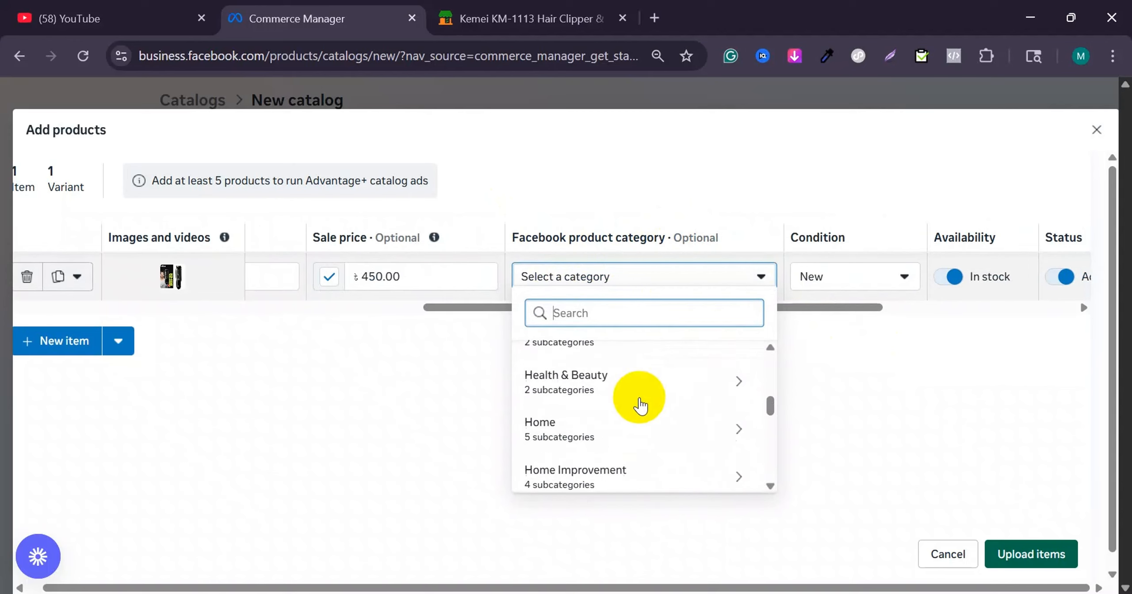
left_click(759, 277)
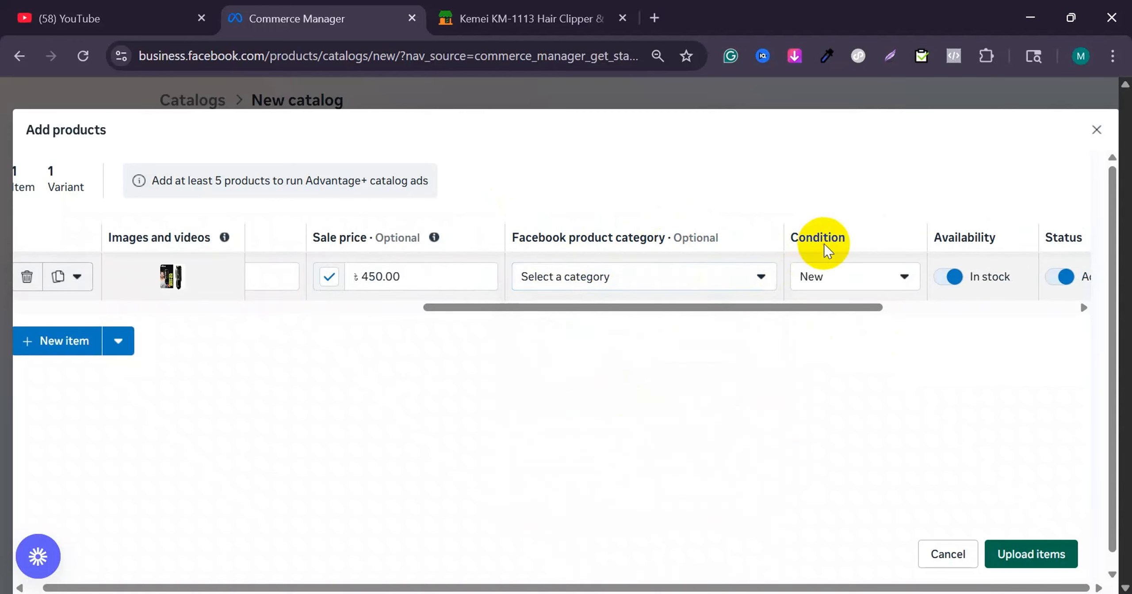
scroll(751, 243, "down", 1)
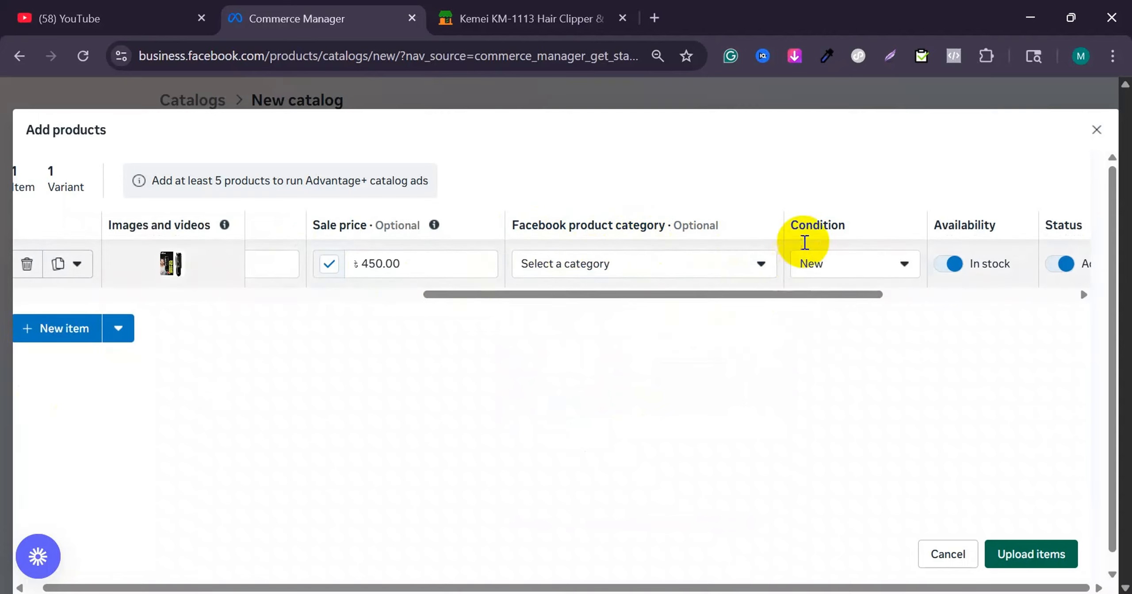
left_click(902, 268)
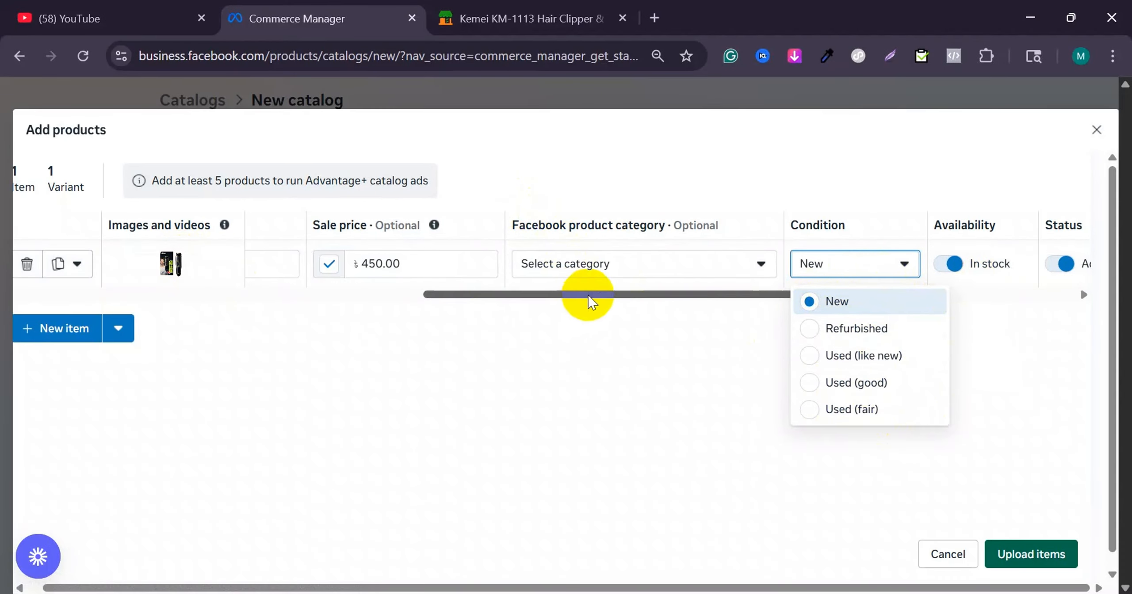
left_click_drag(587, 295, 697, 295)
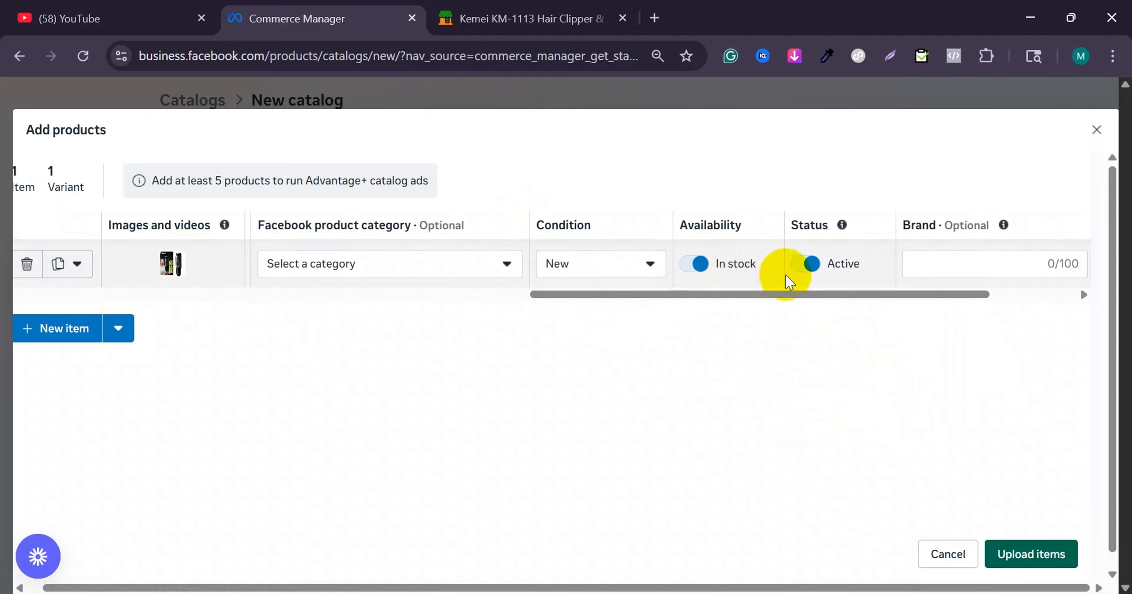
left_click_drag(687, 291, 816, 296)
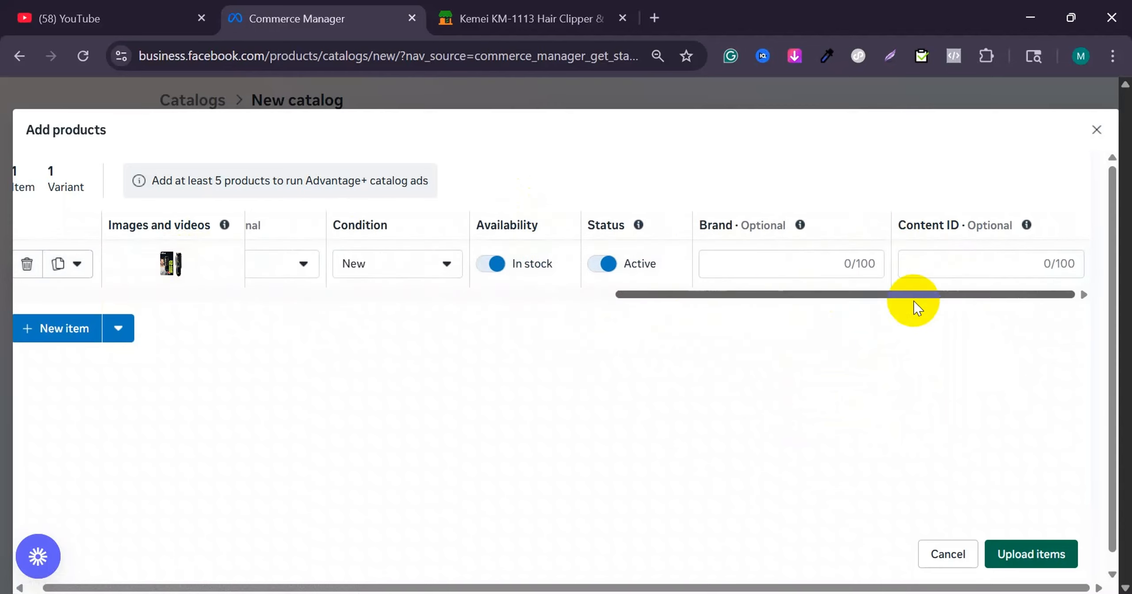
left_click_drag(914, 297, 19, 348)
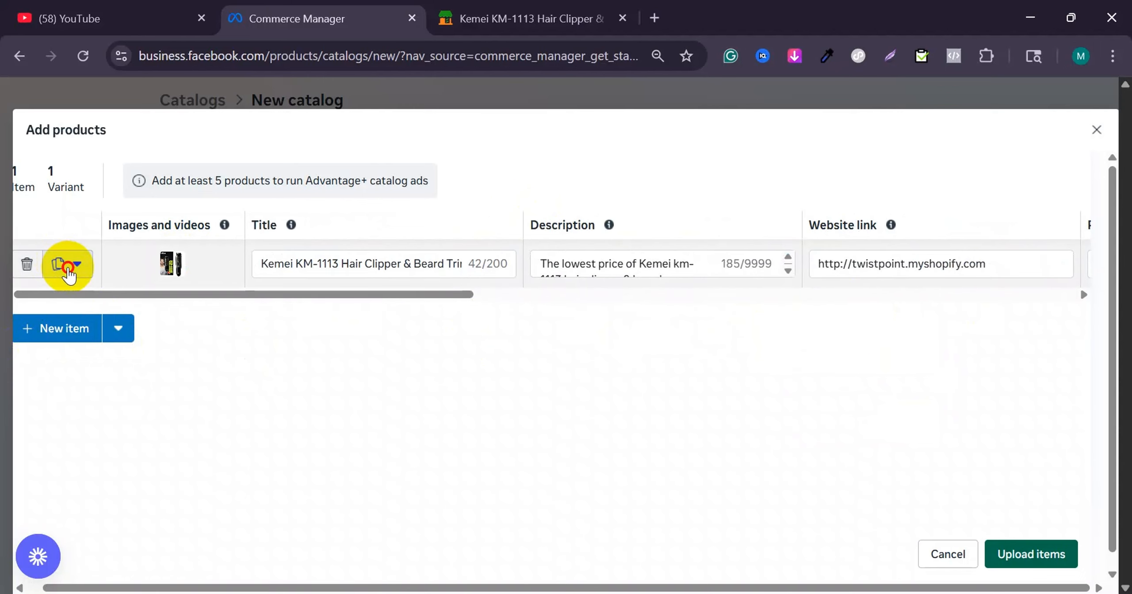
Step: Add a variant of the trimmer item and delete the extra blank item row
left_click(70, 274)
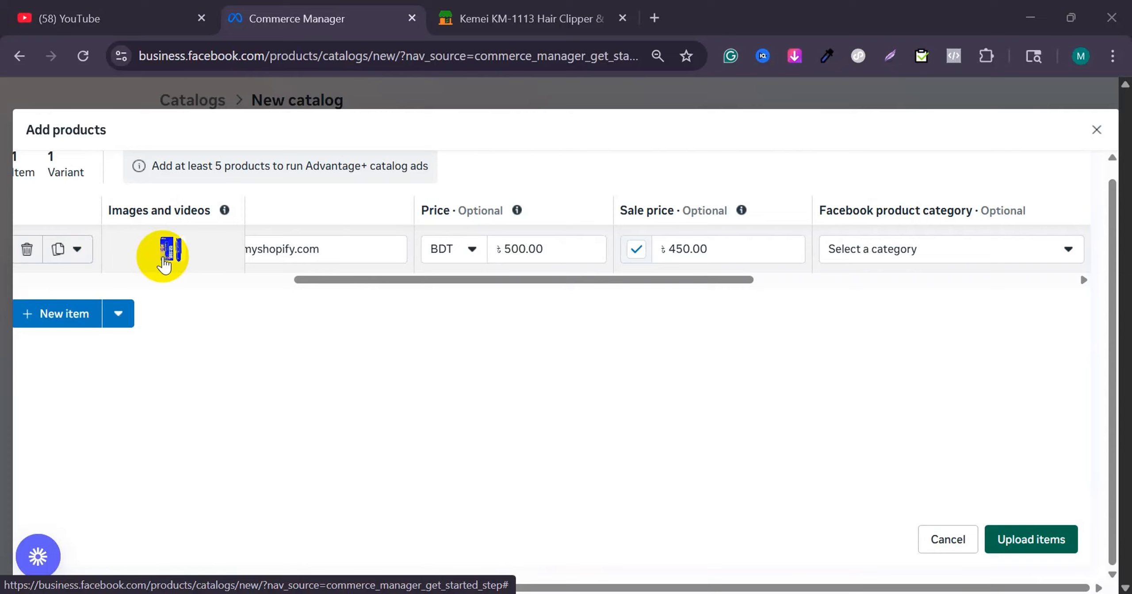
left_click(65, 251)
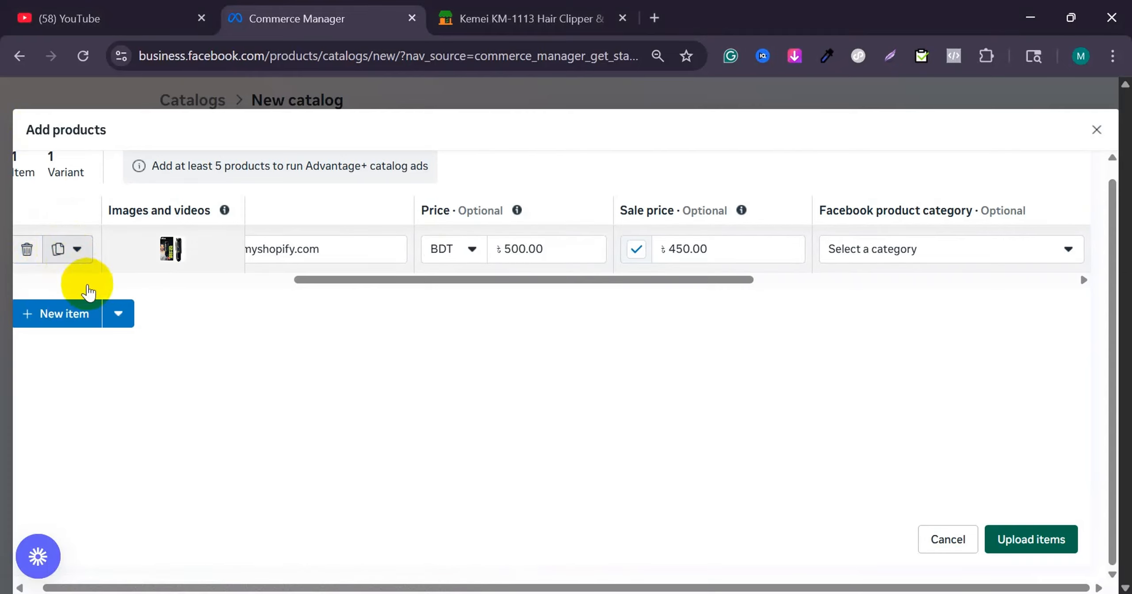
left_click(87, 291)
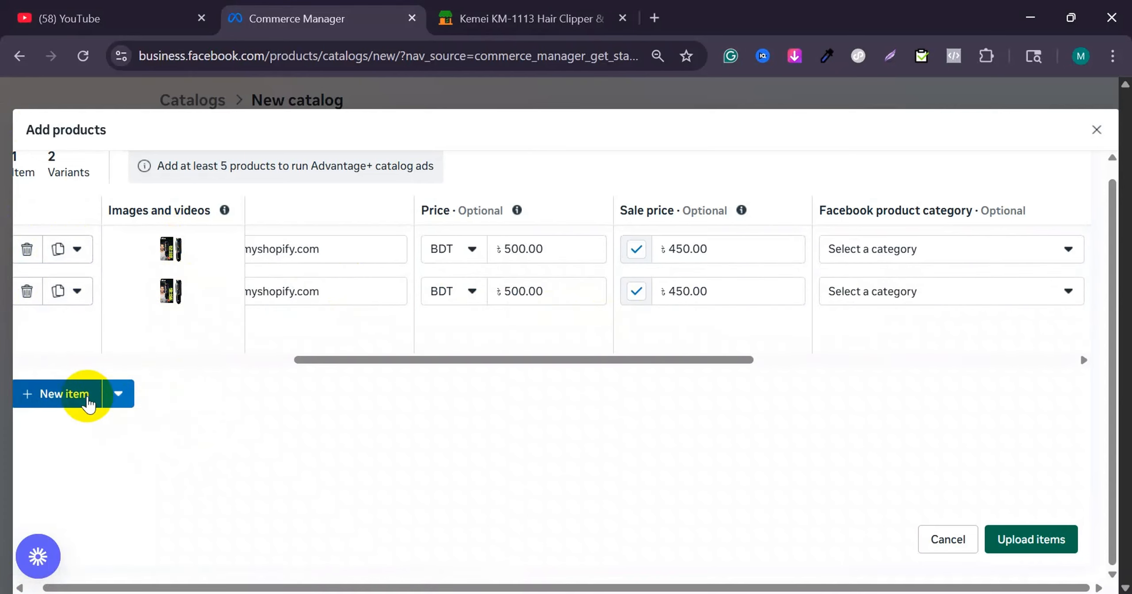
left_click(68, 400)
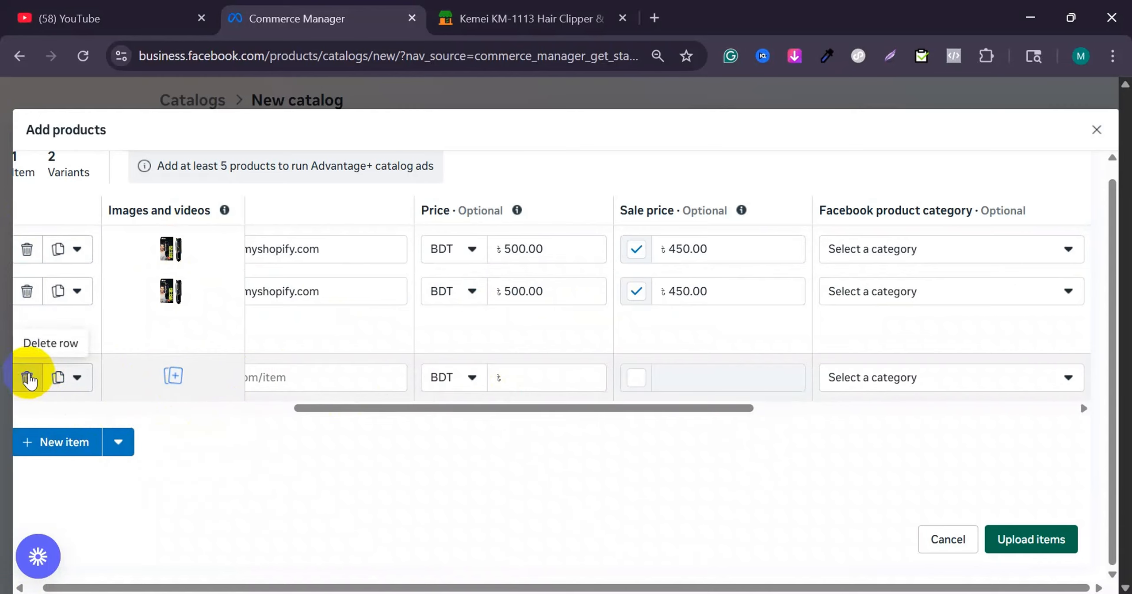
left_click(27, 377)
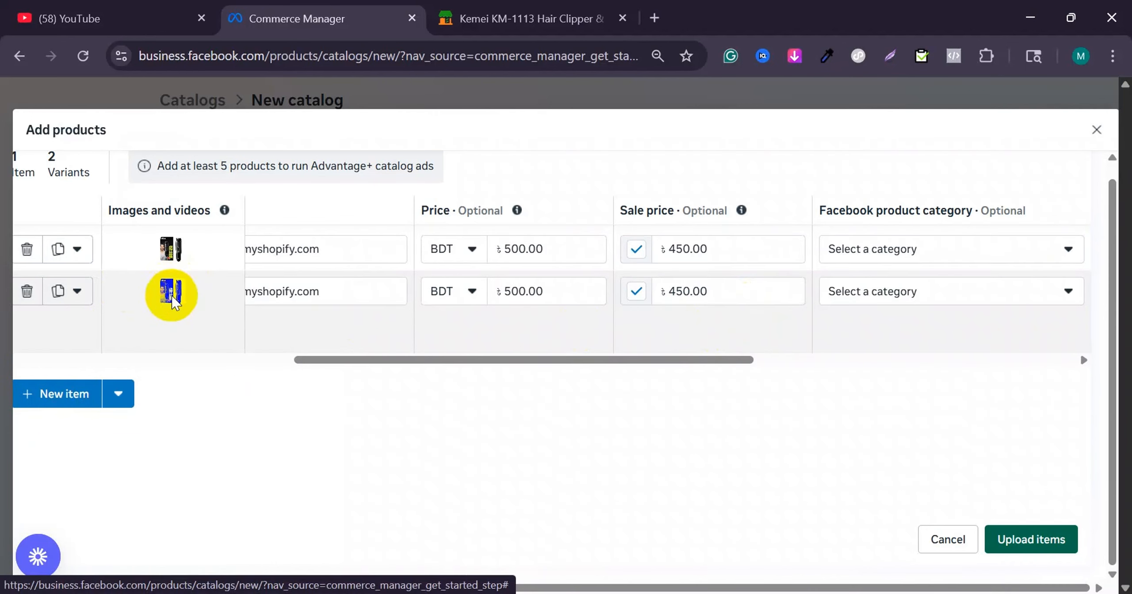
Step: Replace the second variant's image with the file Untitled design (1) and save it
left_click(172, 294)
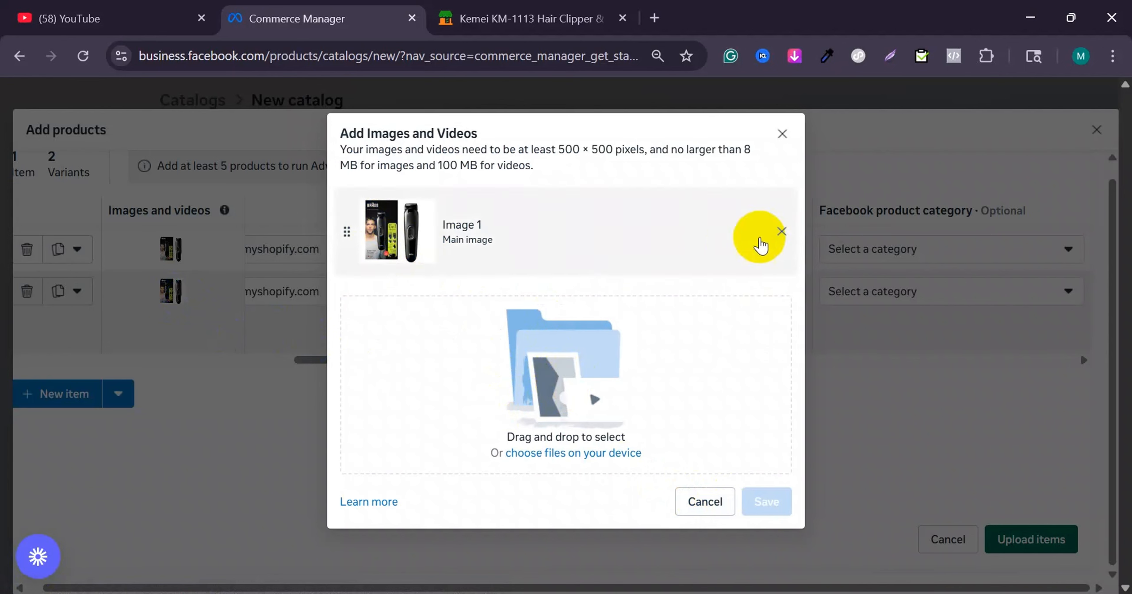
left_click(782, 231)
left_click(580, 344)
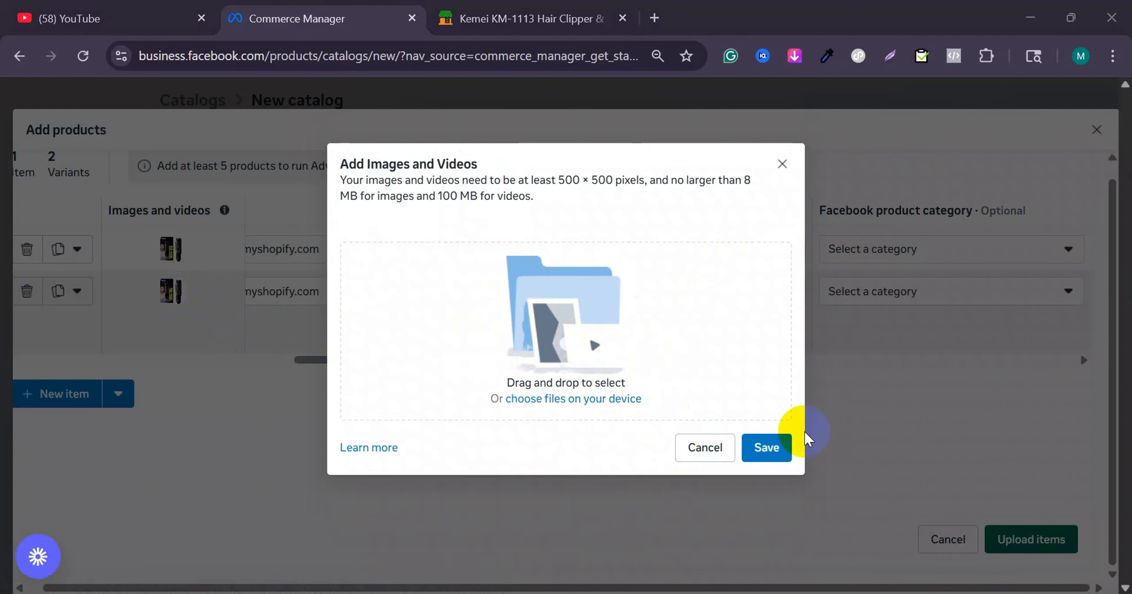
left_click(195, 254)
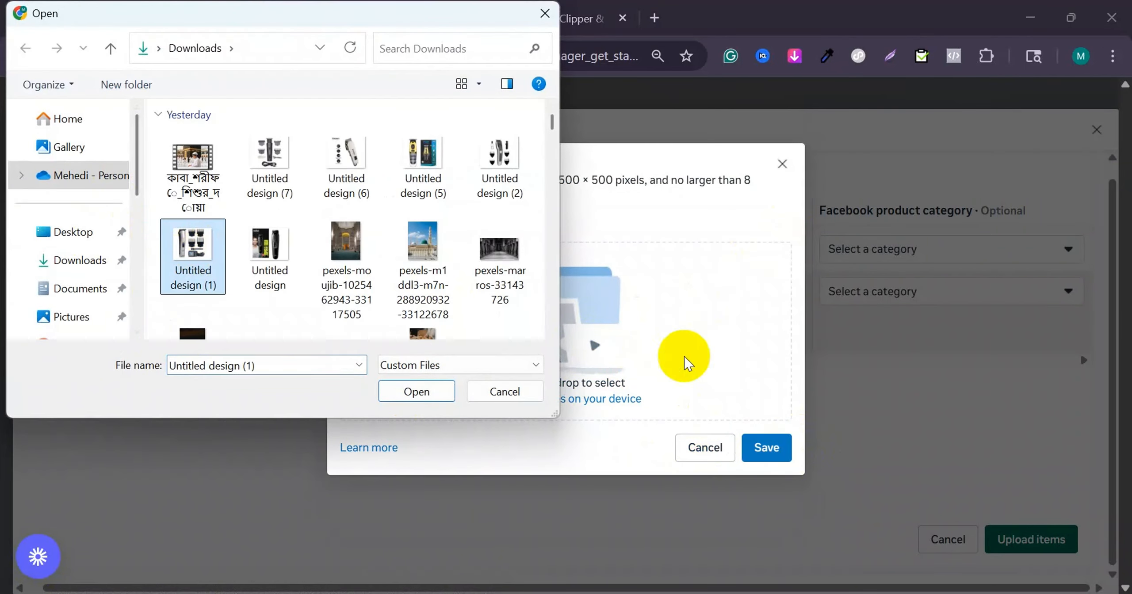
left_click(405, 388)
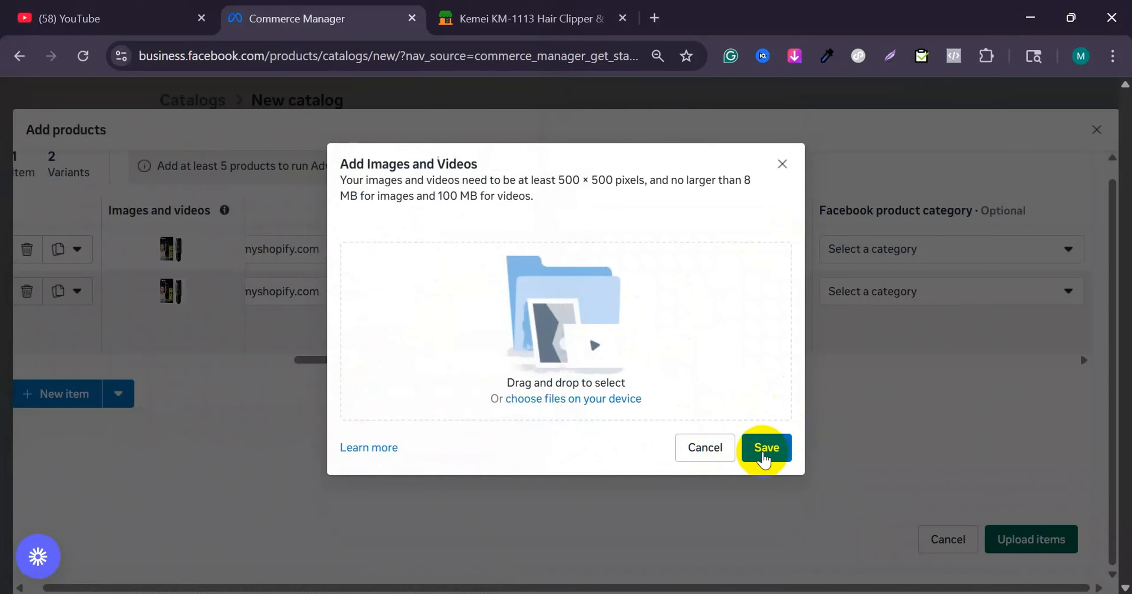
left_click(778, 506)
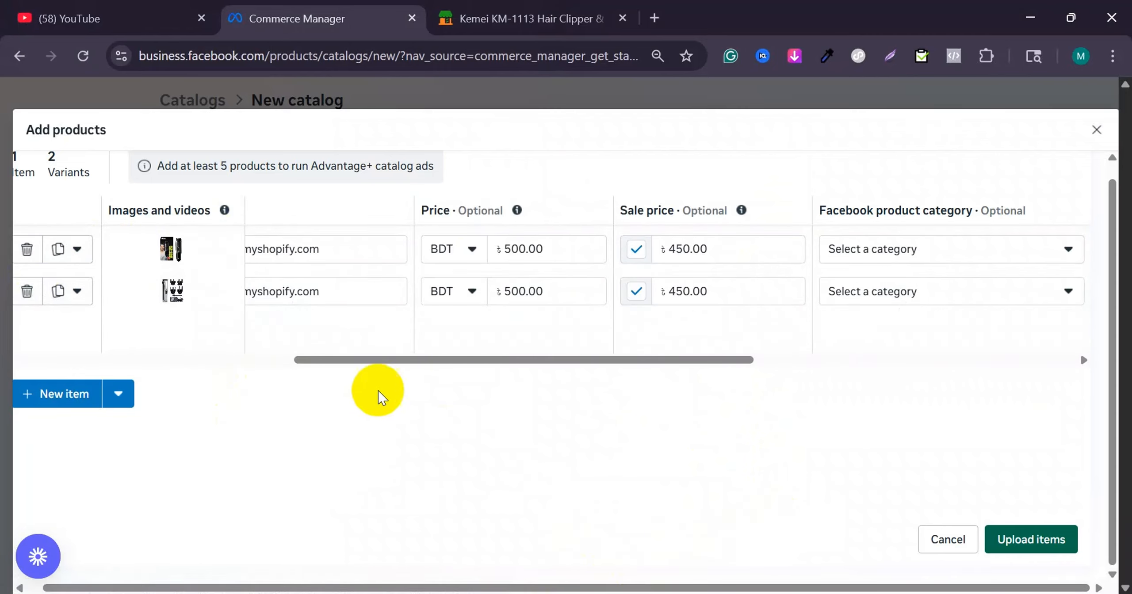
Step: Bring the trimmer item to six variants and upload the items to the catalog
left_click_drag(414, 369, 183, 370)
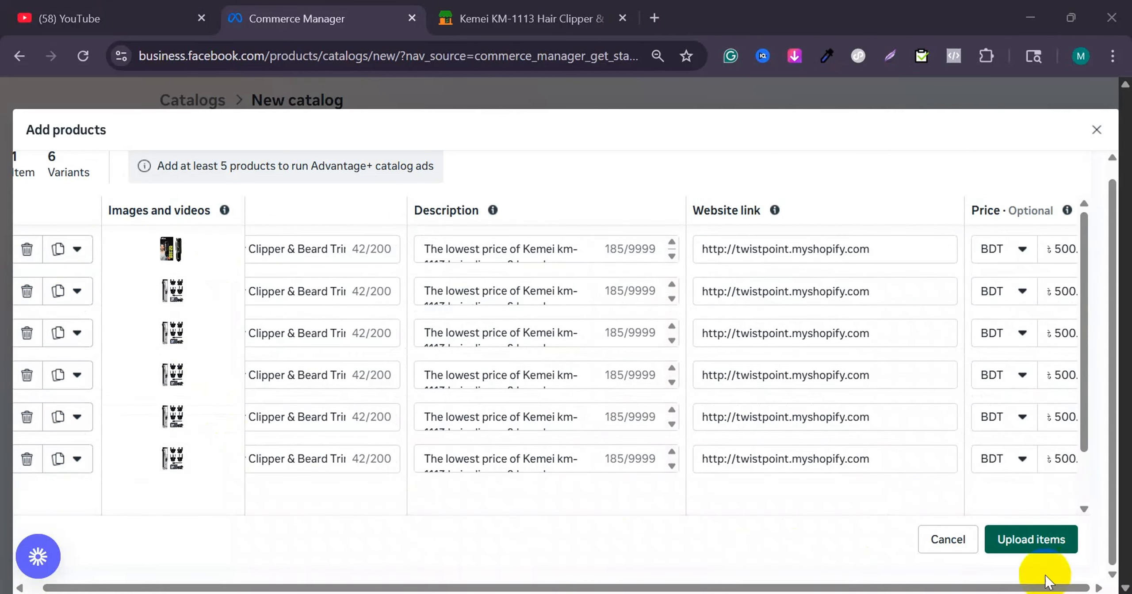
left_click(1037, 544)
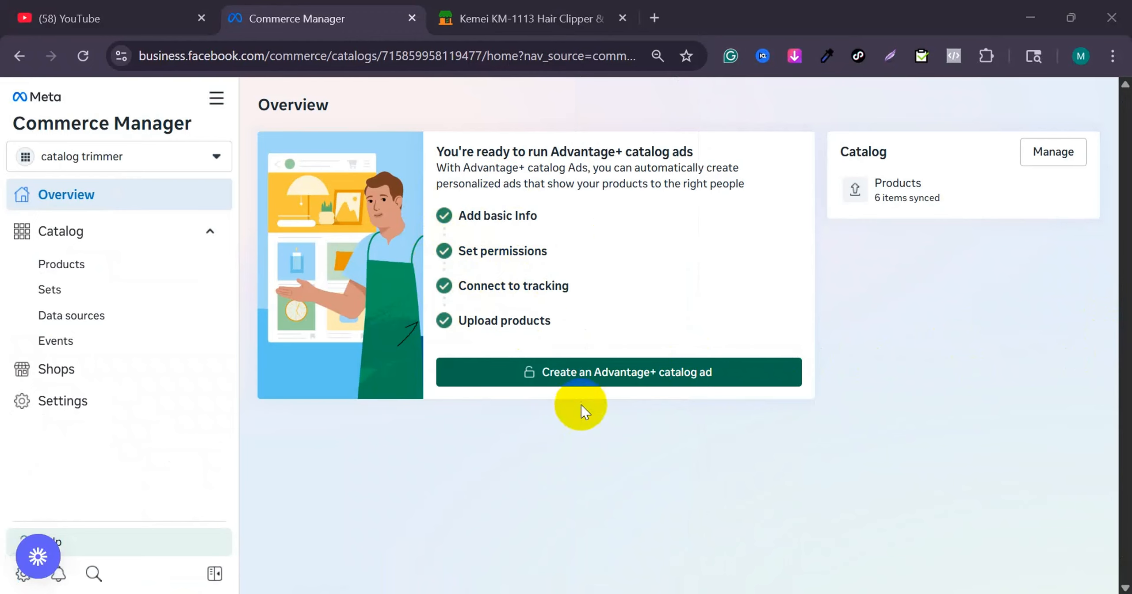
Step: Start creating an Advantage+ catalog ad from the trimmer catalog with the TWIST POINT ad account
left_click(655, 377)
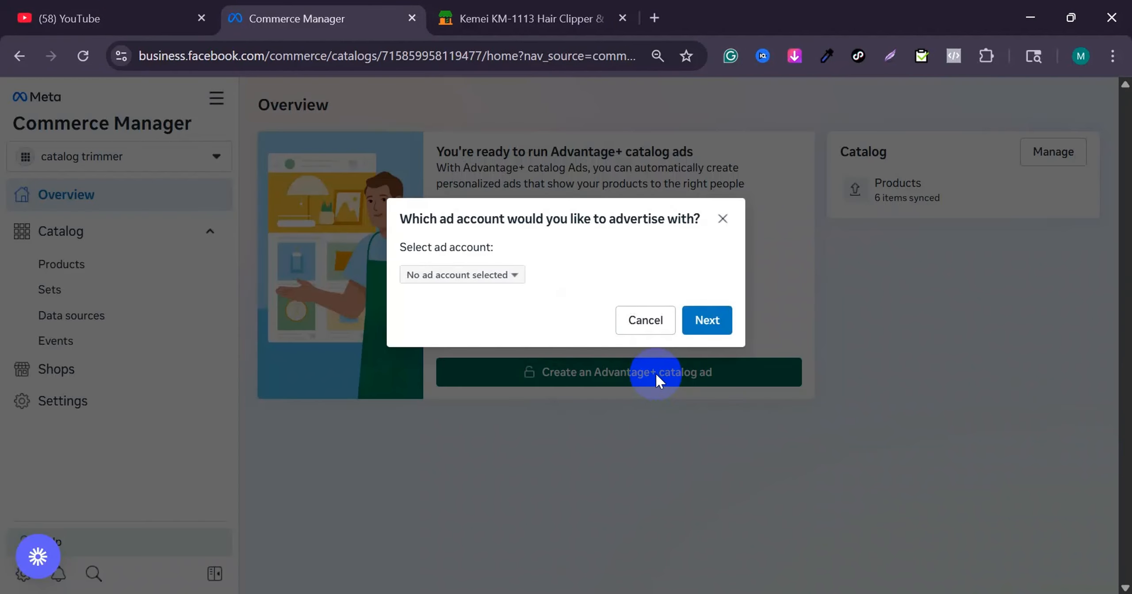
left_click(512, 277)
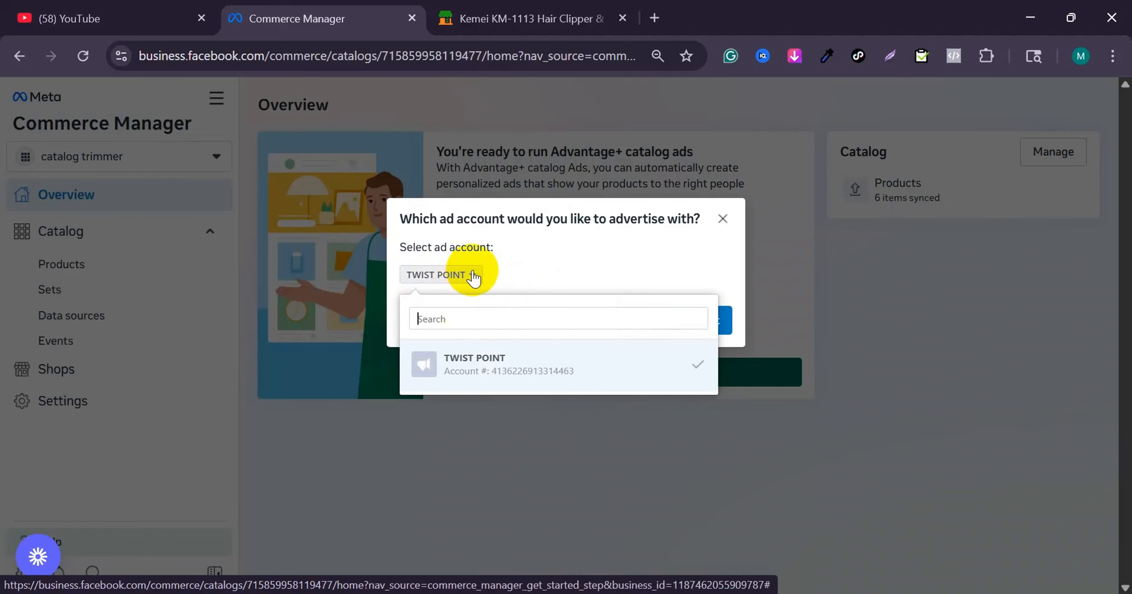
left_click(498, 359)
left_click(707, 321)
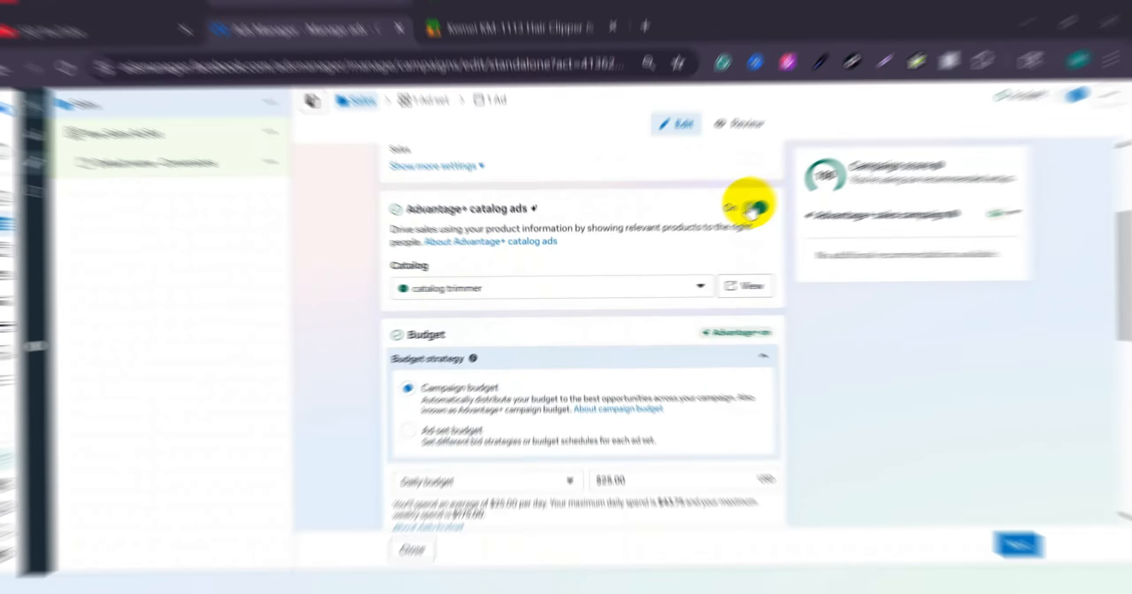
Step: Examine the catalogs available for the campaign's Advantage+ catalog ads and preview the products in Catalog_products, keeping catalog trimmer selected
left_click(550, 290)
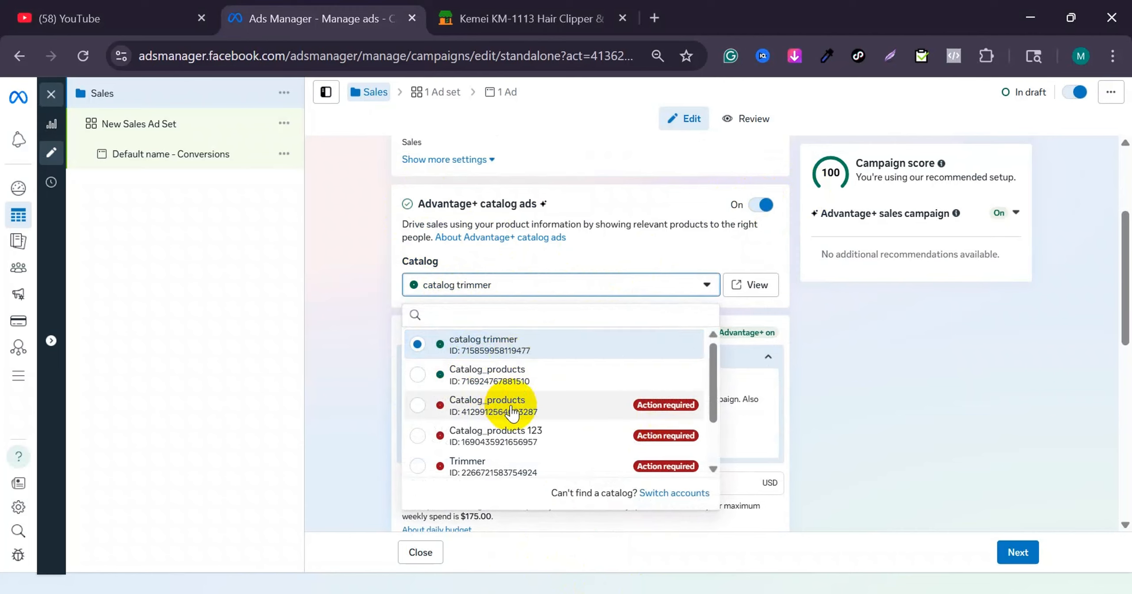
mouse_move(515, 405)
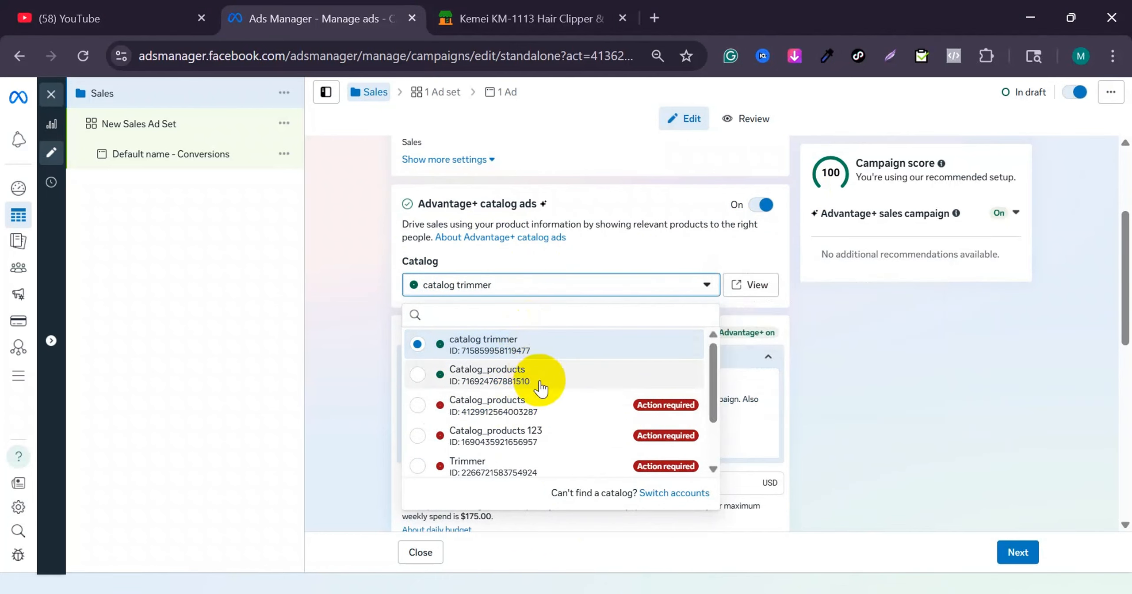
mouse_move(543, 385)
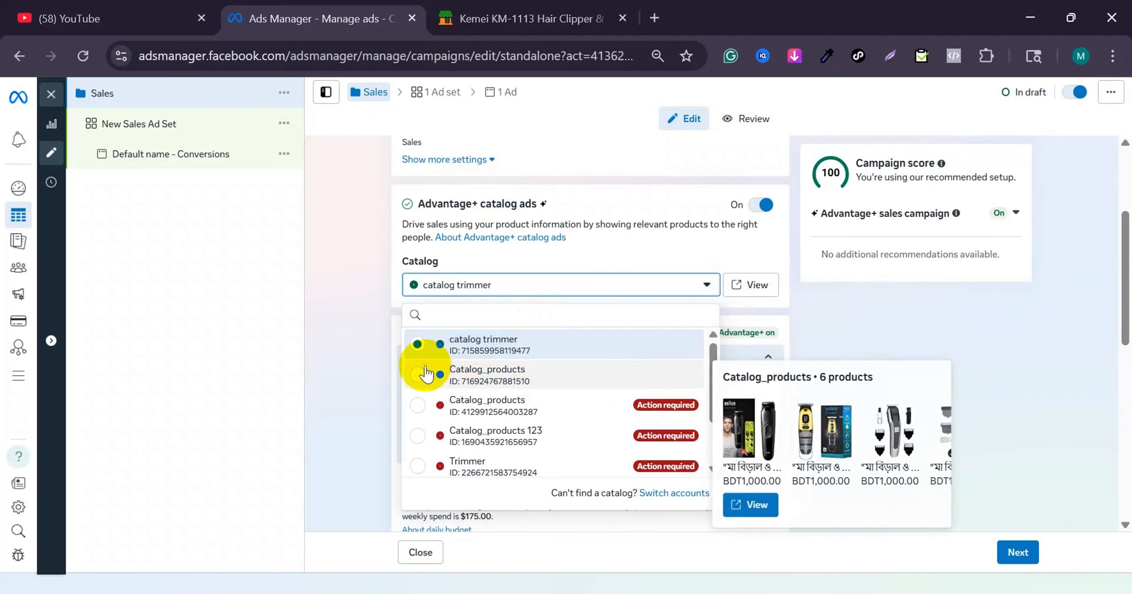
left_click(367, 353)
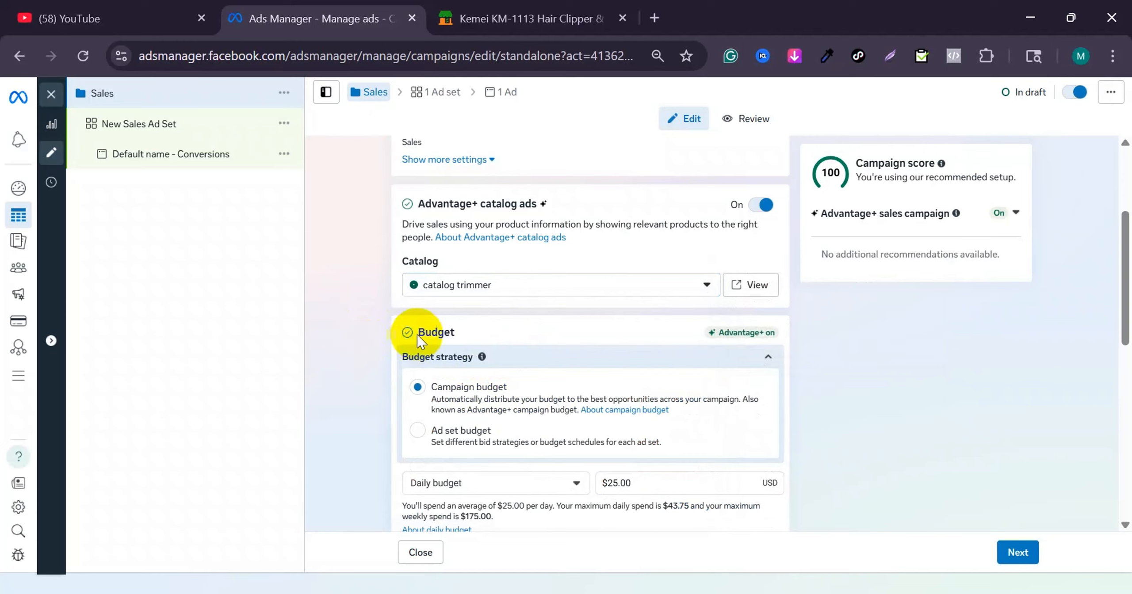